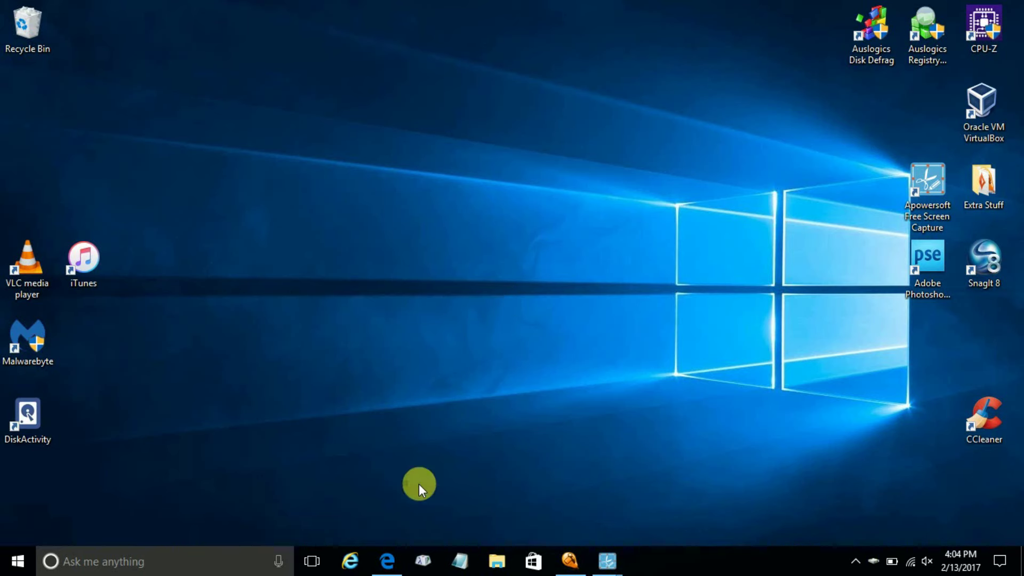
Step: Restore the Edge window and go to the Firefox for desktop page at mozilla.org/en-US/firefox/desktop
click(386, 562)
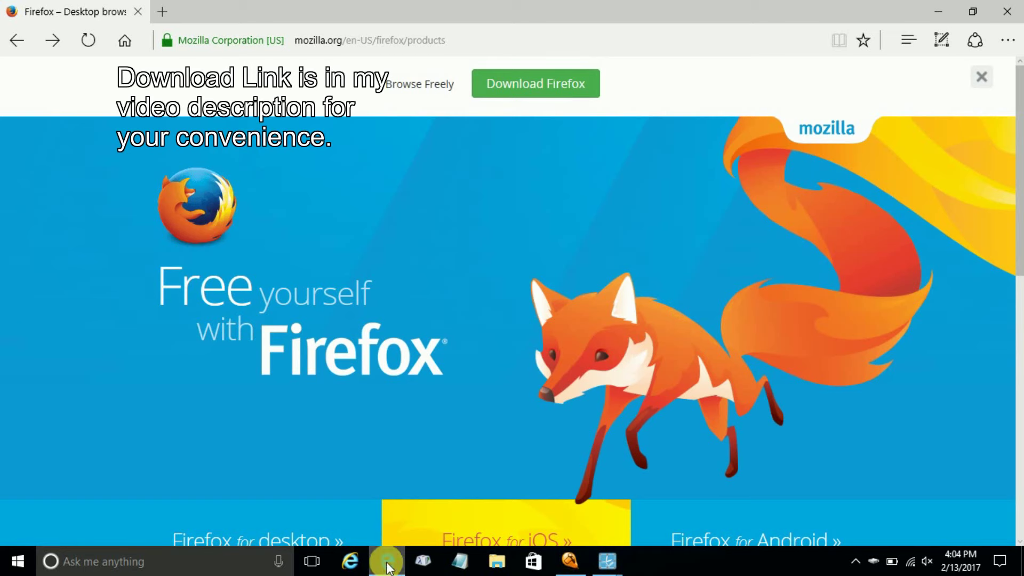
click(358, 40)
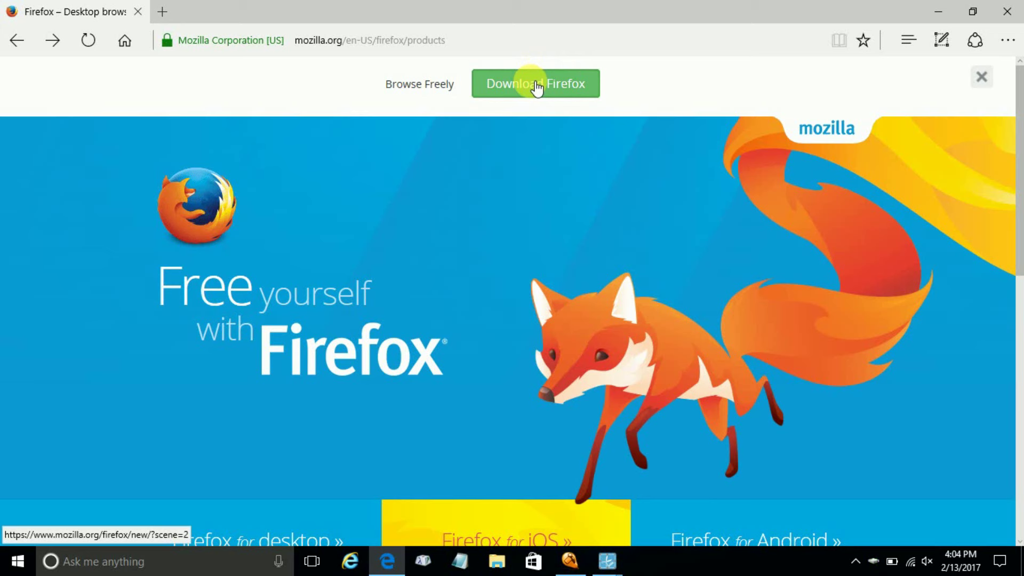
scroll(506, 190, down, 3)
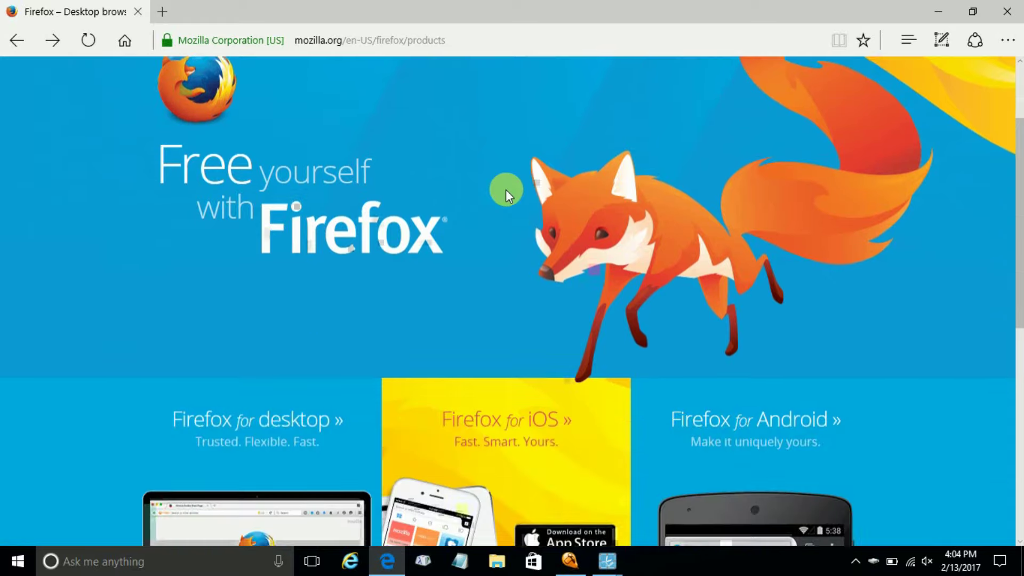
scroll(506, 189, down, 1)
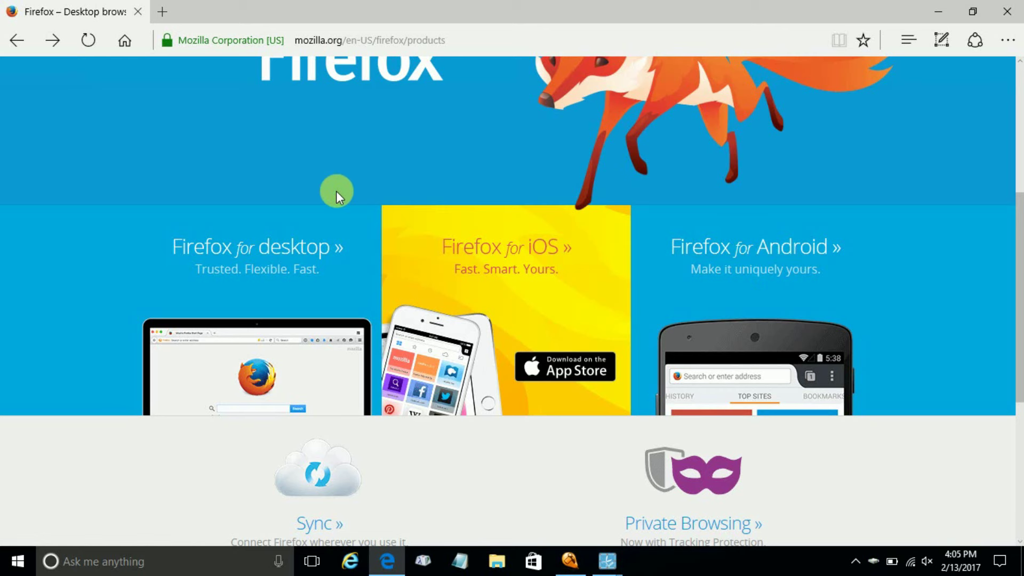
click(286, 255)
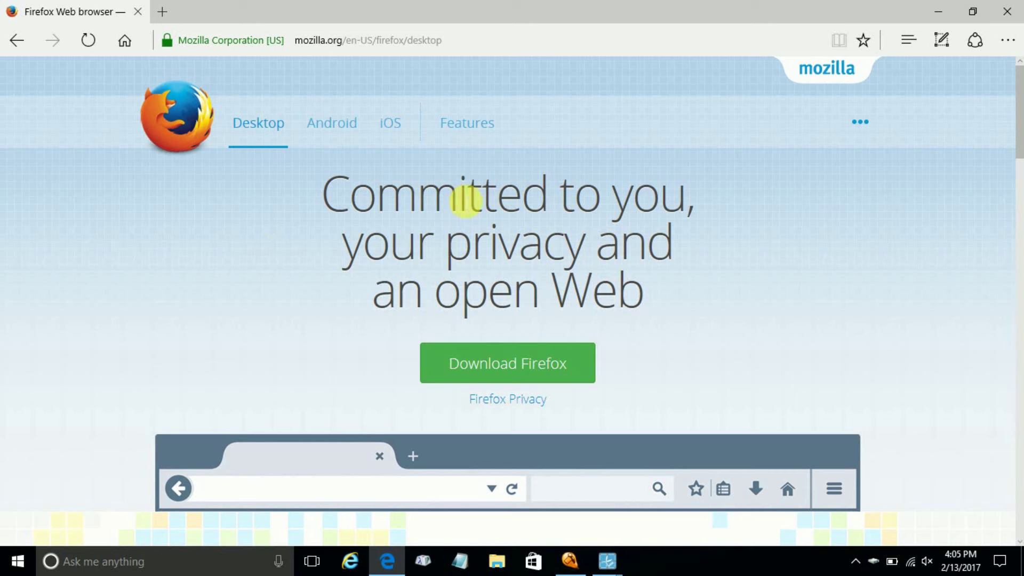
Step: Download Firefox from the desktop page, bringing up the Firefox Installer.exe (175 KB) prompt
click(519, 363)
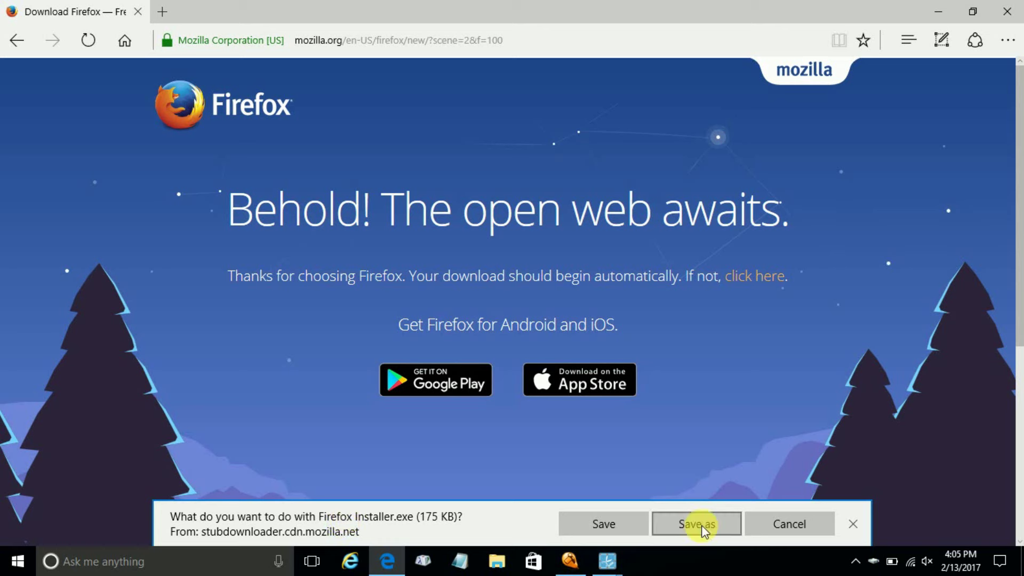
Step: Save and run Firefox Installer.exe, then minimize Edge to reveal the desktop
click(596, 525)
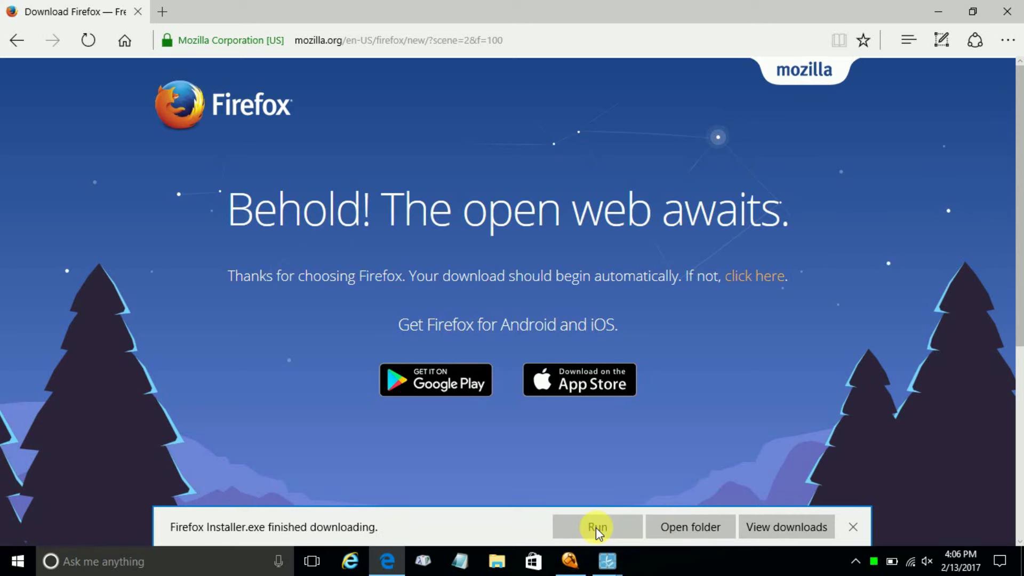
click(597, 527)
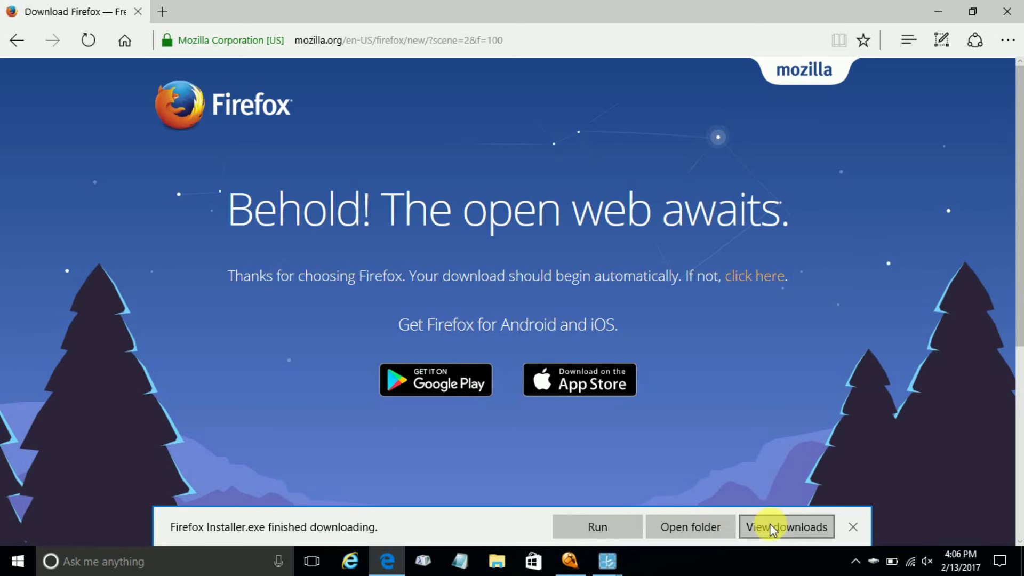
click(592, 529)
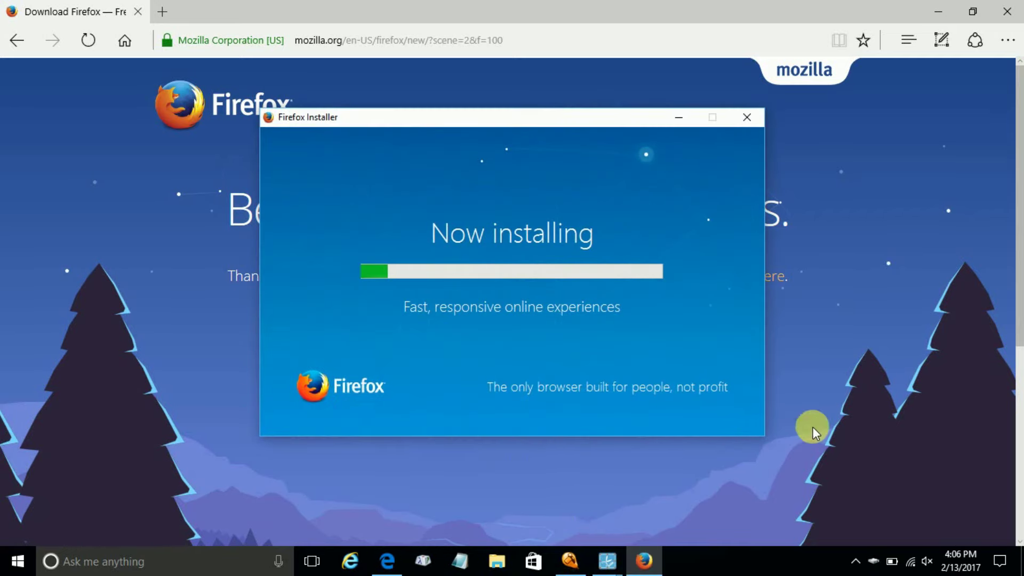
click(938, 12)
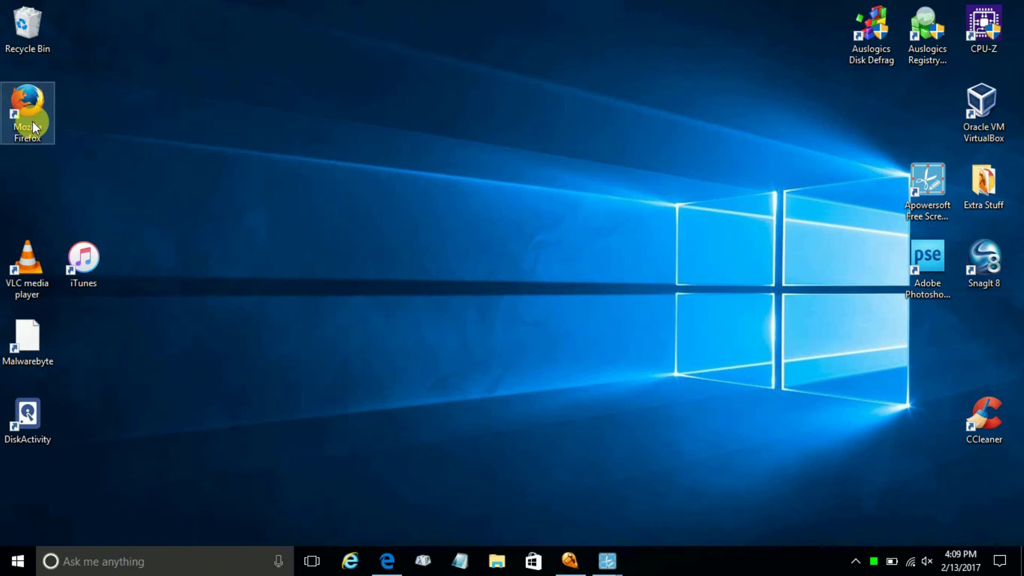
Step: Move the Mozilla Firefox desktop shortcut next to the Malwarebytes icon
drag(33, 121, 98, 343)
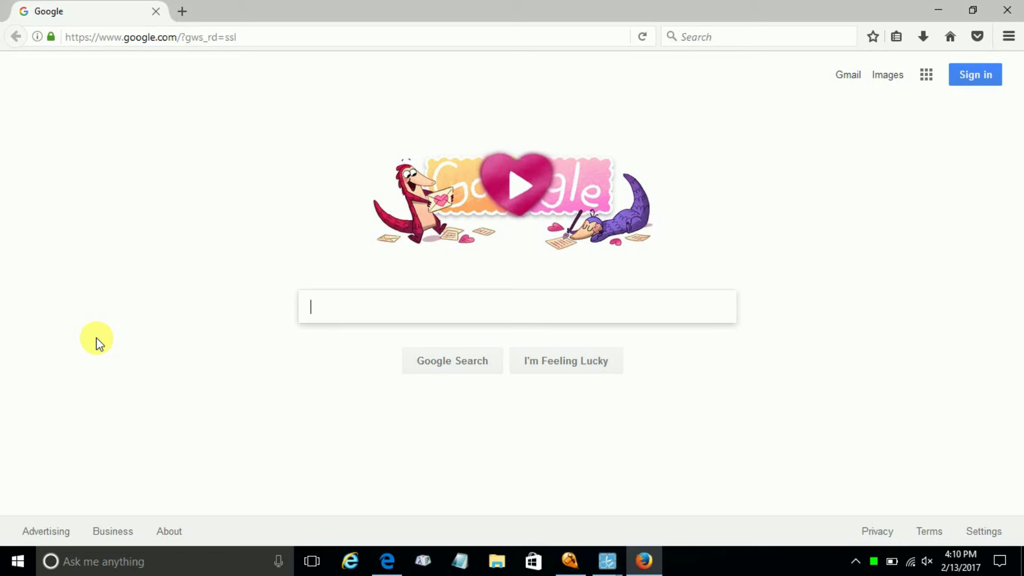
Step: Close the Firefox window that is showing the Google homepage
click(1008, 20)
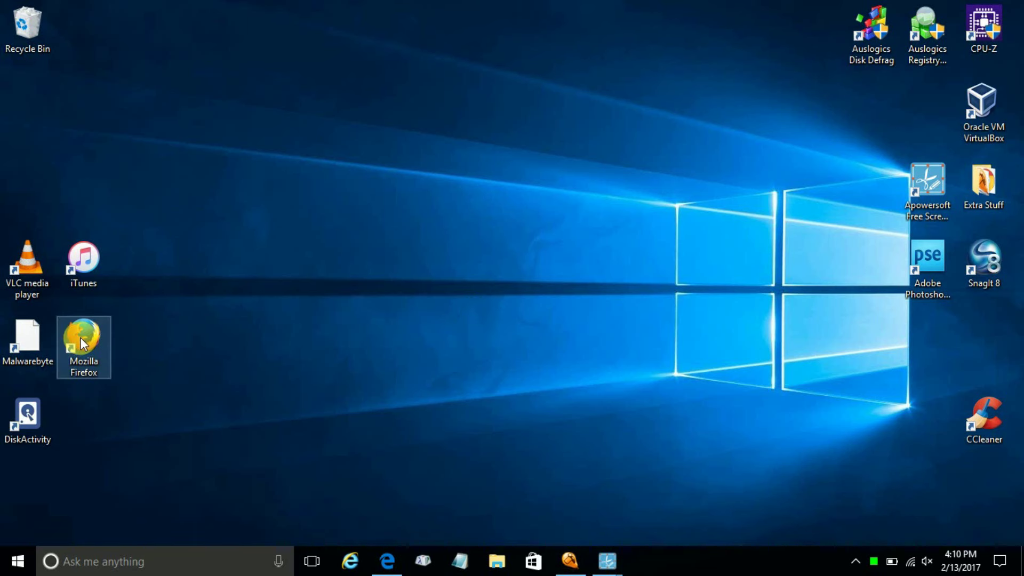
Step: Pin the Mozilla Firefox desktop shortcut to the taskbar beside Internet Explorer
mouse_move(81, 338)
mouse_down()
mouse_move(360, 536)
mouse_move(379, 563)
mouse_up()
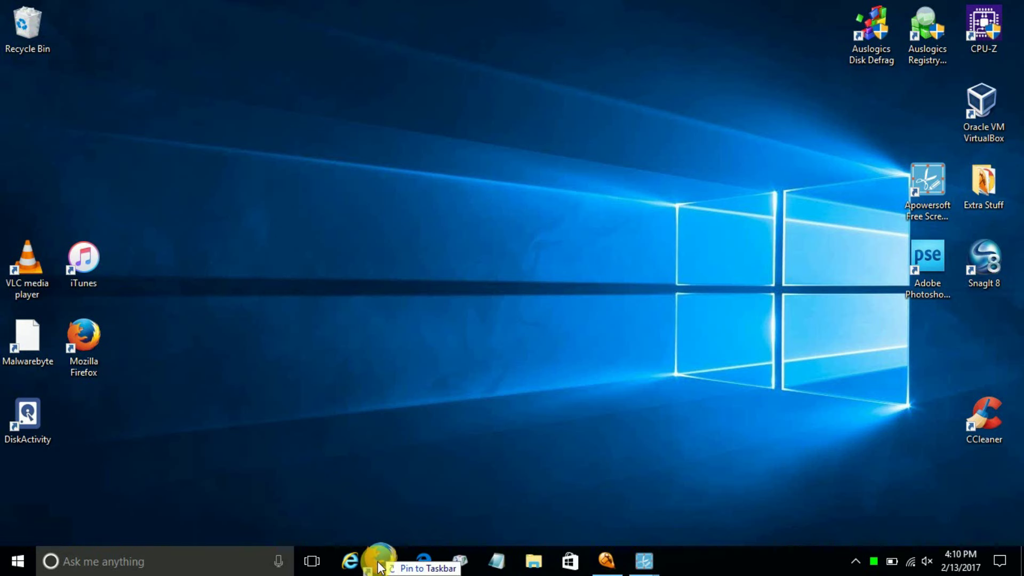
drag(379, 565, 381, 565)
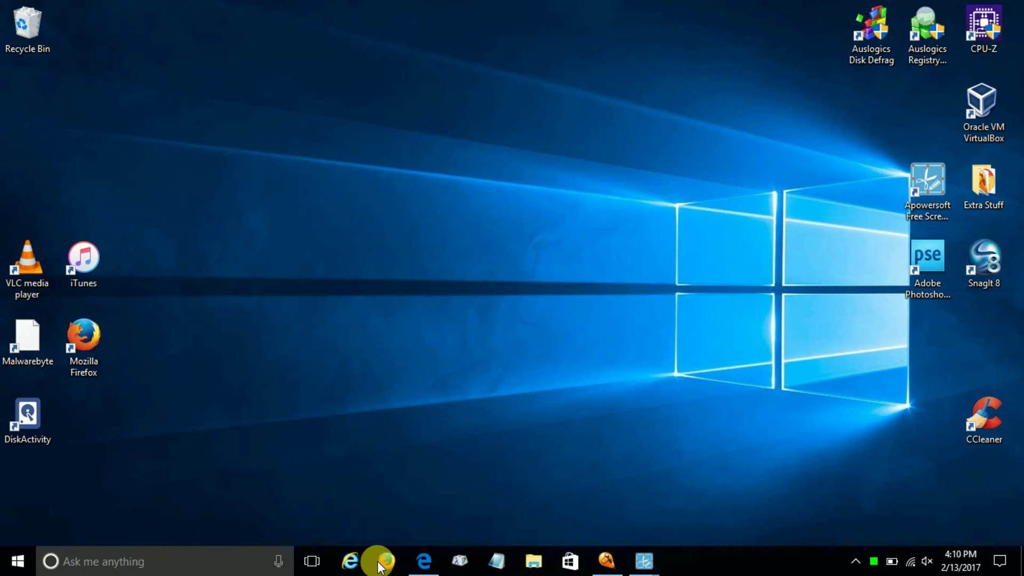